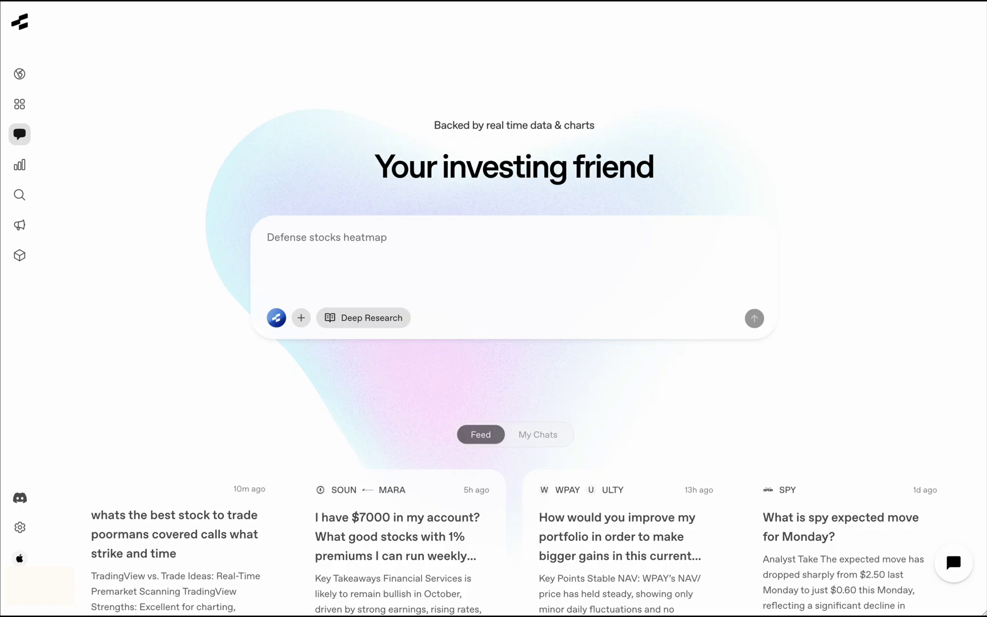
- Send 'hey do some quick technical analysis for the apple stock' to the AI chat
text(hey do some quick tech)
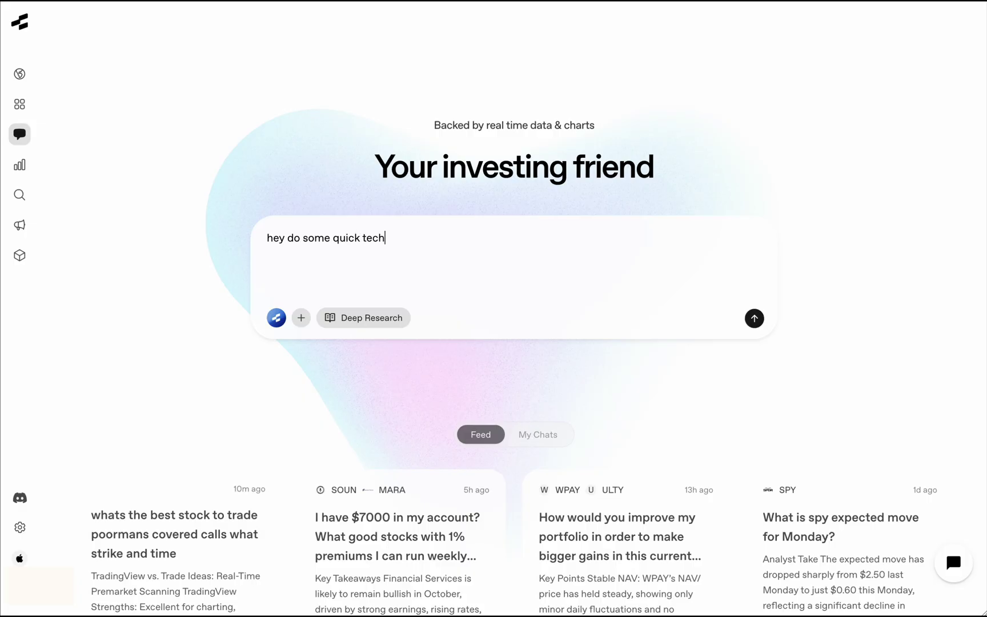
text(nical analysis for the apple stock)
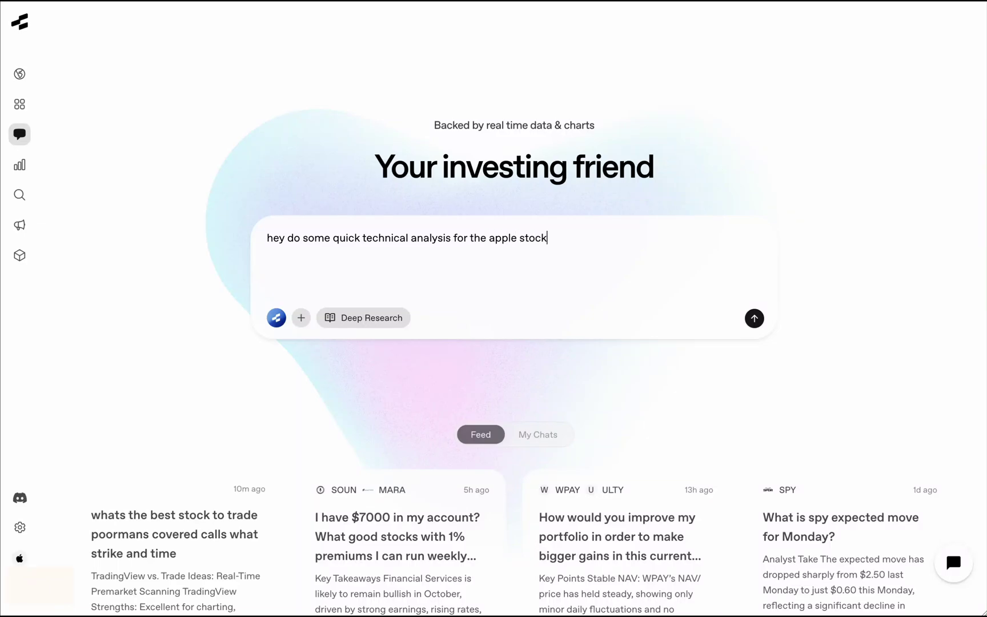
key(Return)
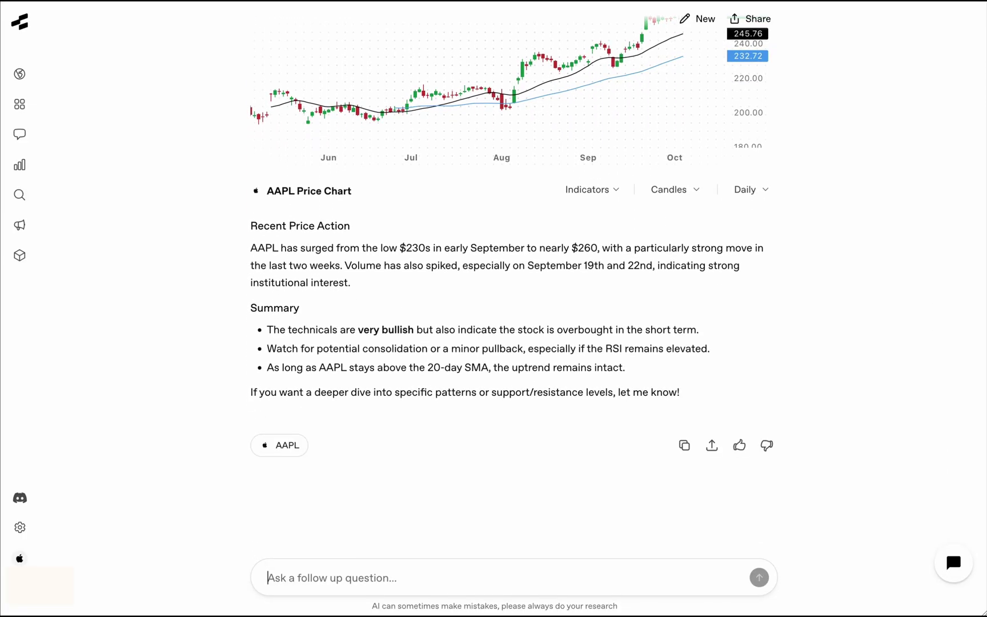
scroll(724, 390, up, 1)
scroll(723, 389, up, 7)
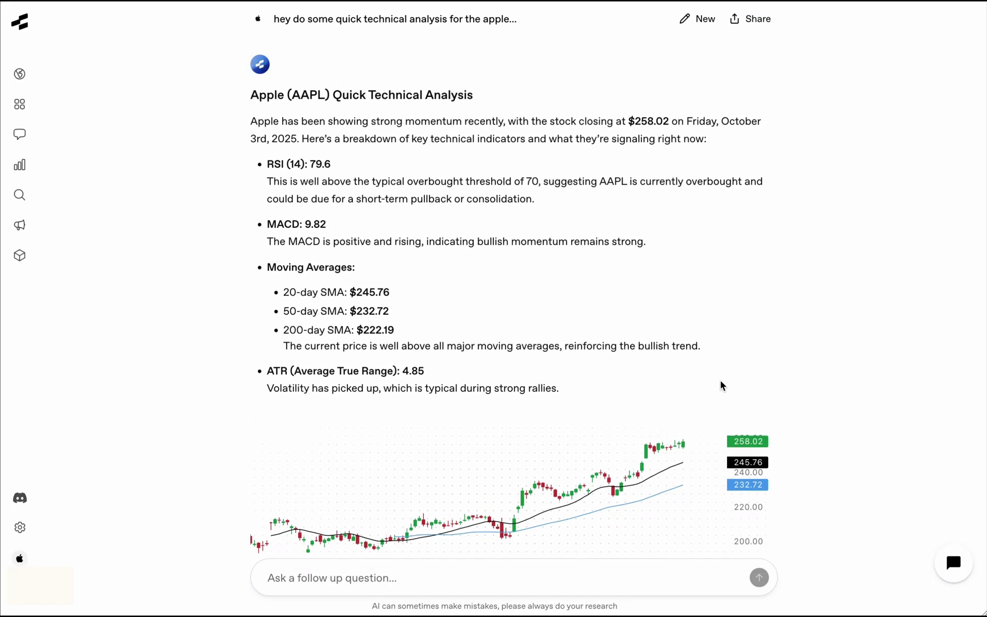
scroll(722, 386, down, 4)
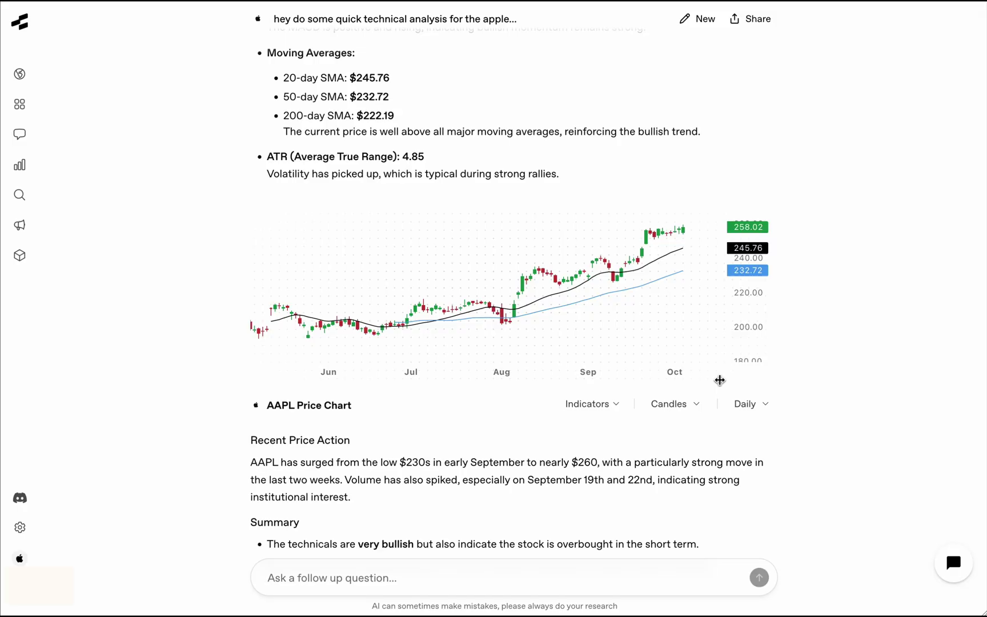
scroll(720, 380, up, 2)
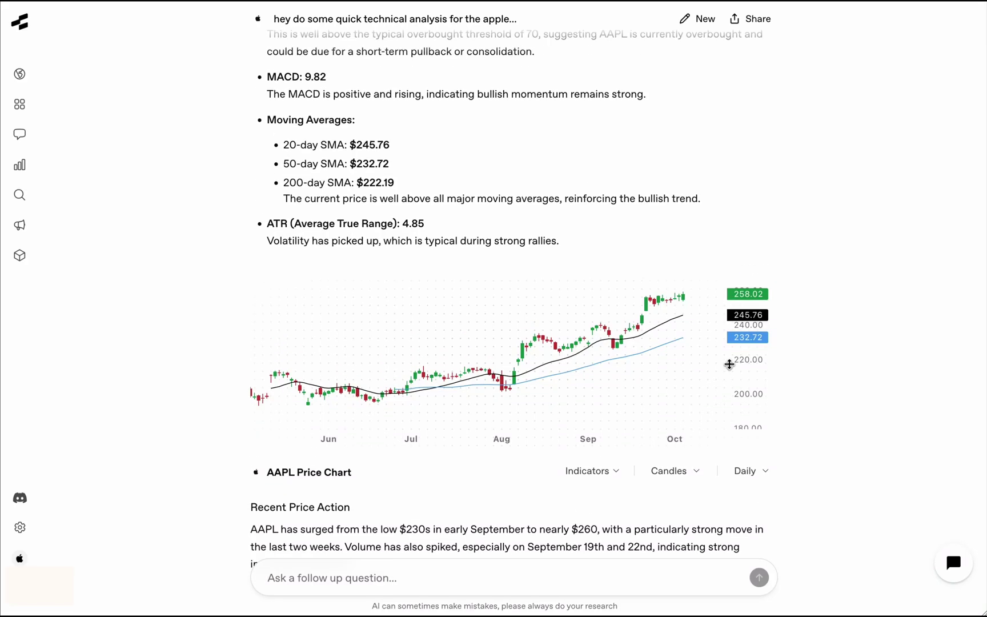
scroll(726, 343, up, 4)
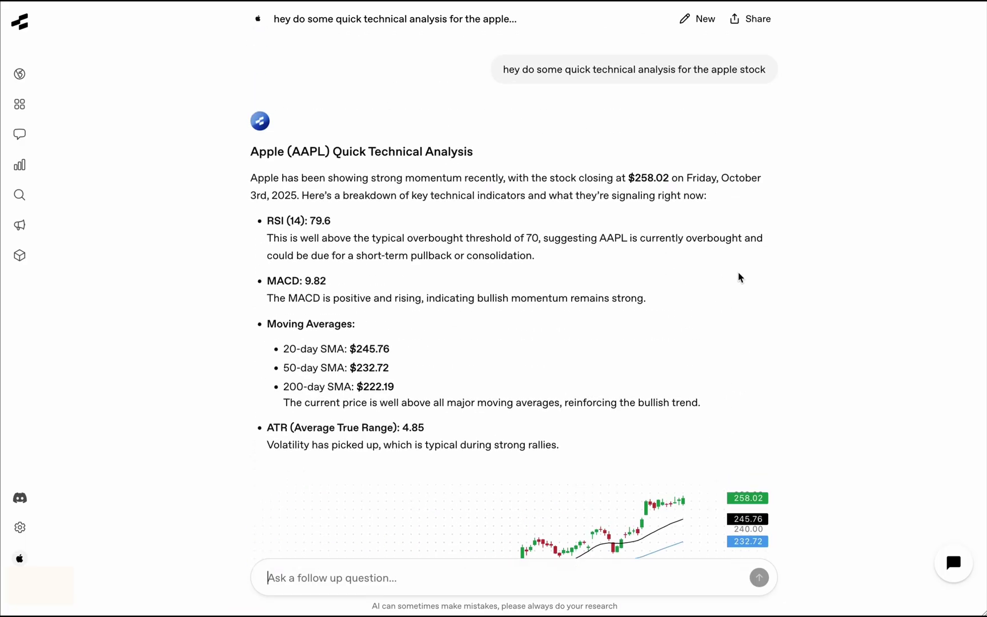
scroll(737, 274, down, 1)
scroll(736, 272, down, 3)
scroll(736, 272, up, 3)
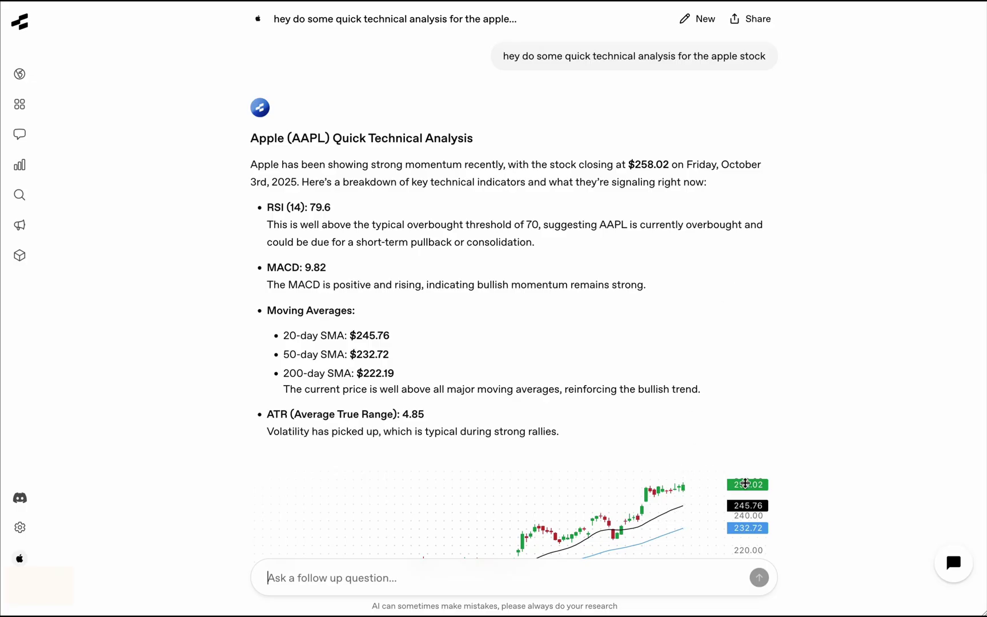
drag(628, 163, 669, 165)
scroll(686, 167, down, 2)
scroll(686, 166, down, 3)
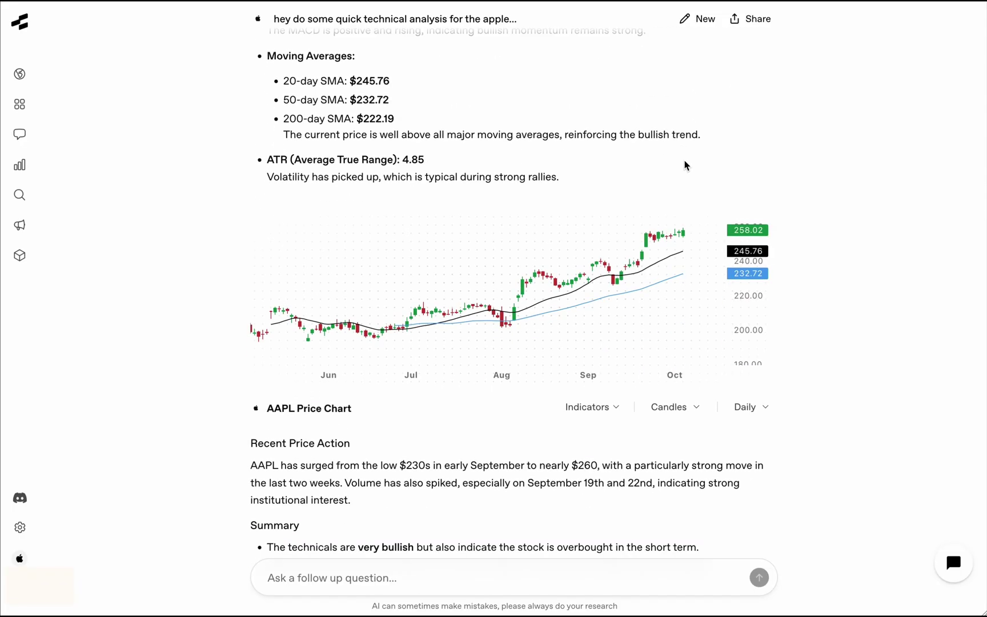
click(603, 411)
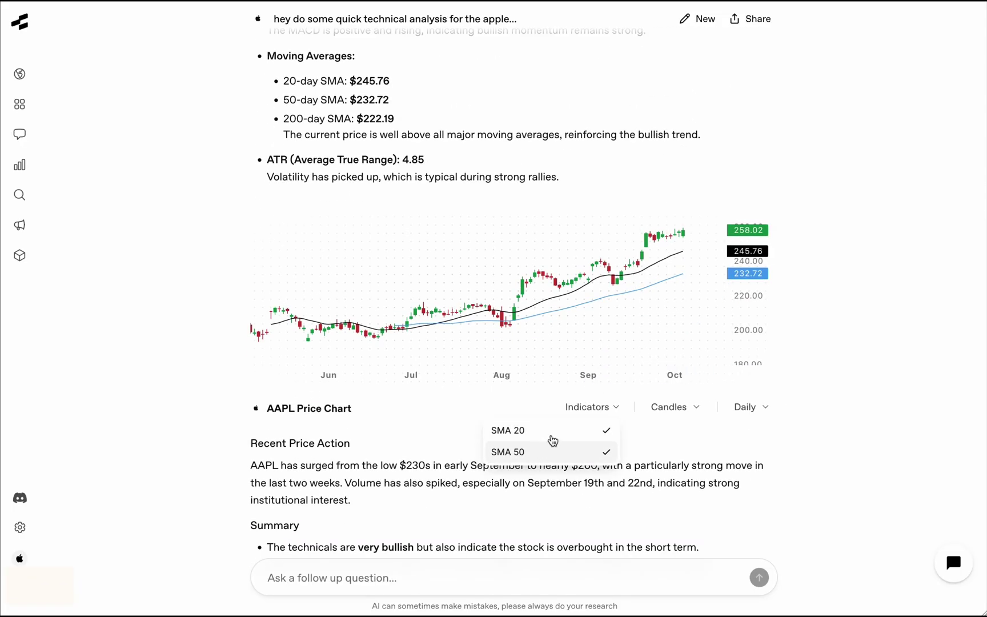
click(678, 409)
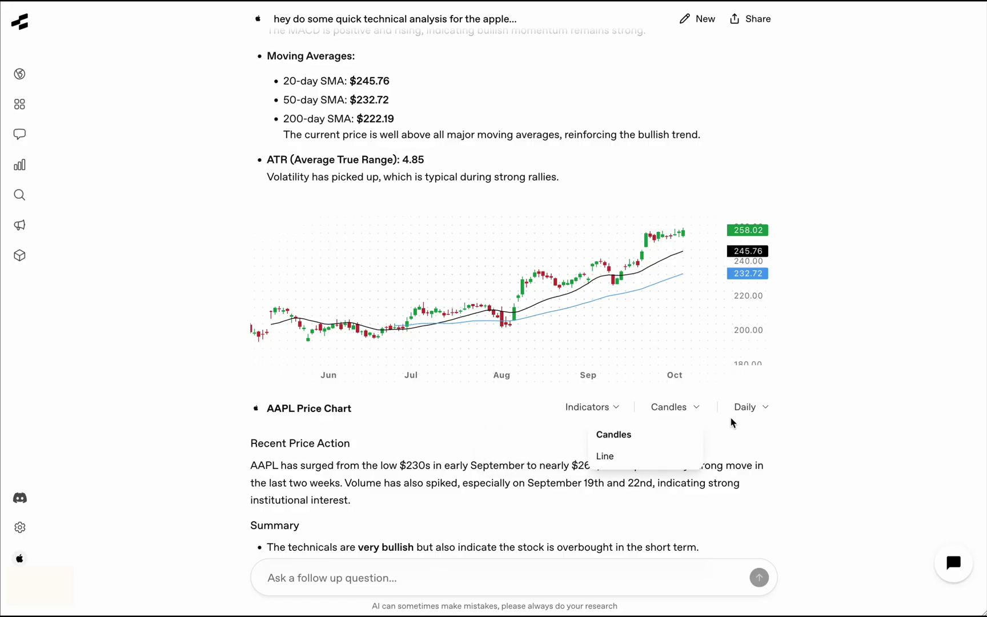
click(771, 424)
click(762, 408)
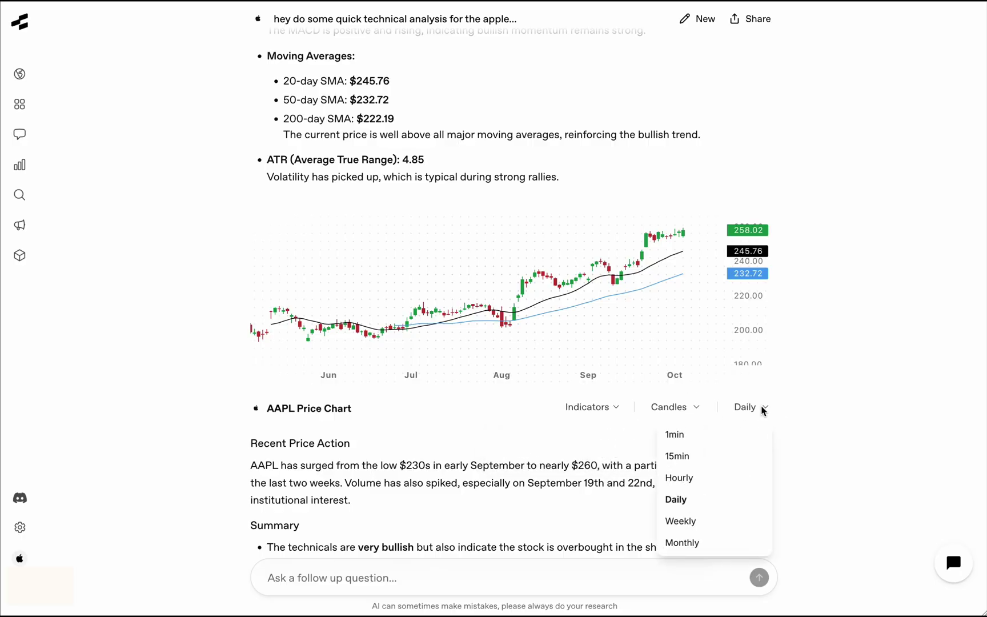
click(852, 401)
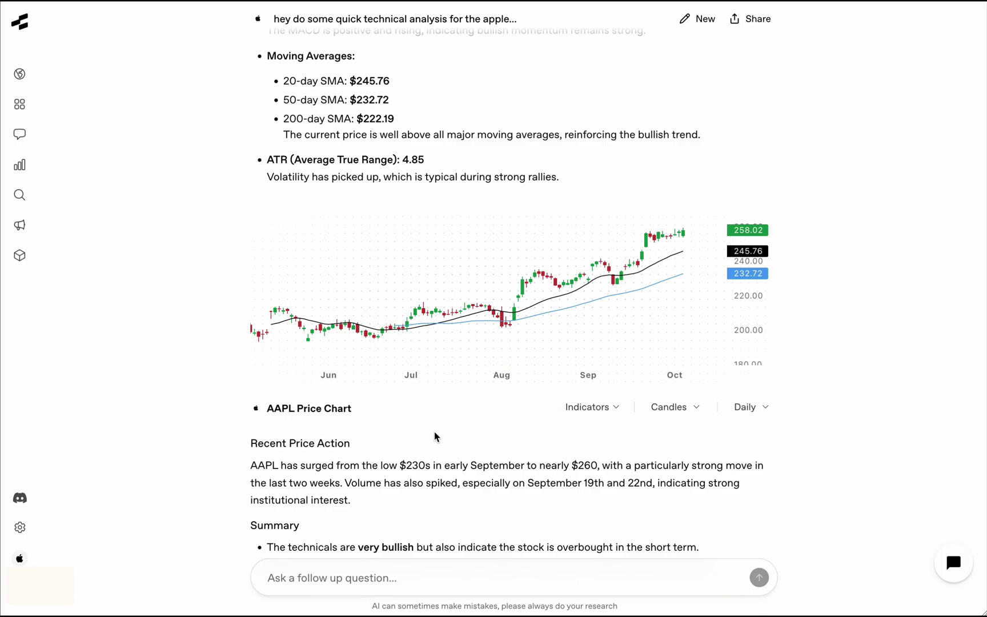
scroll(434, 435, up, 5)
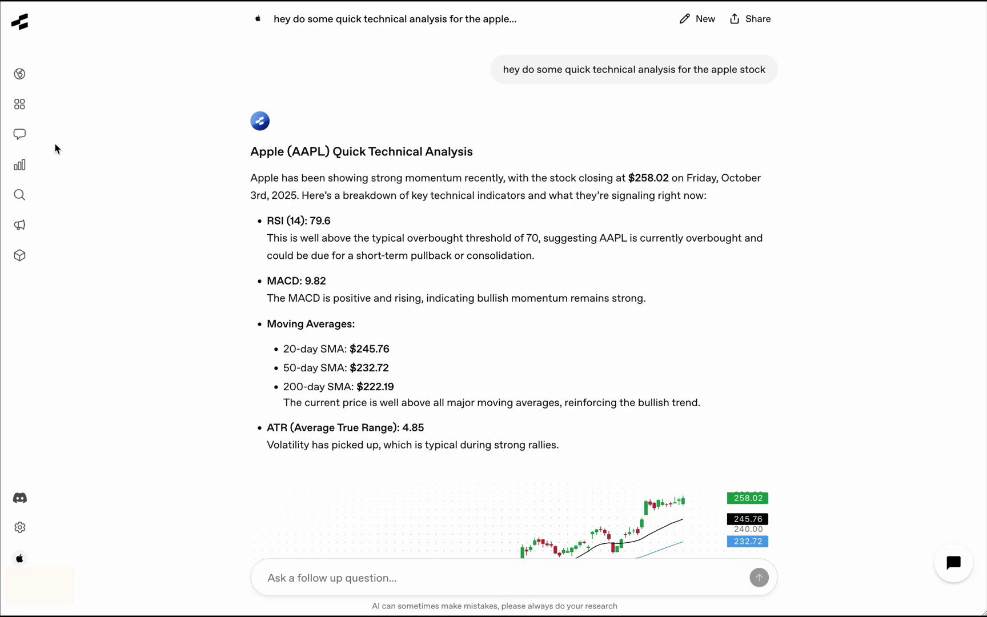
- Open the Markets overview, list the top gaining stocks, and return from the Microsoft article
click(20, 75)
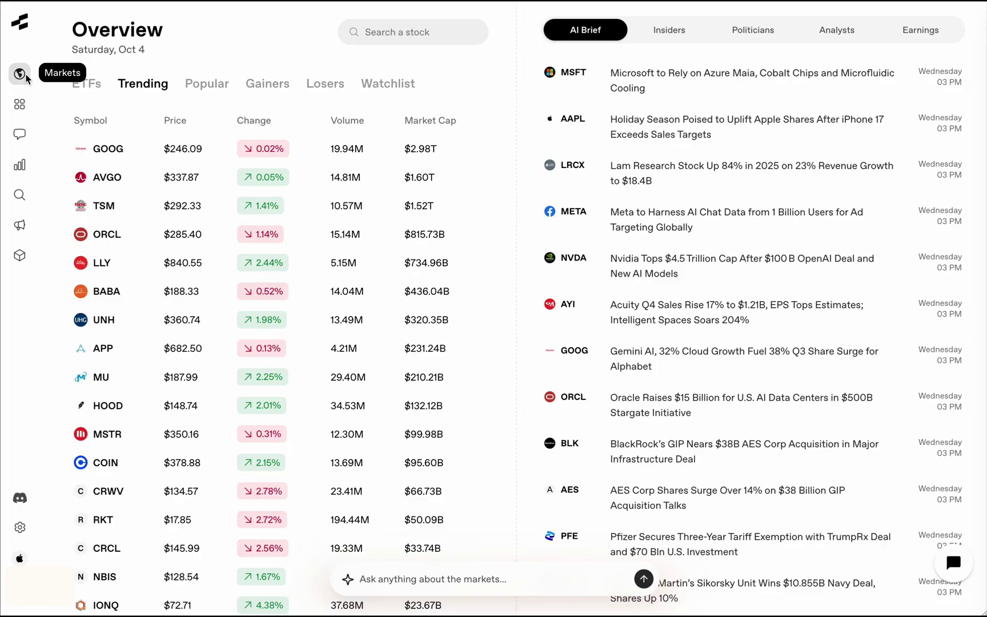
click(269, 85)
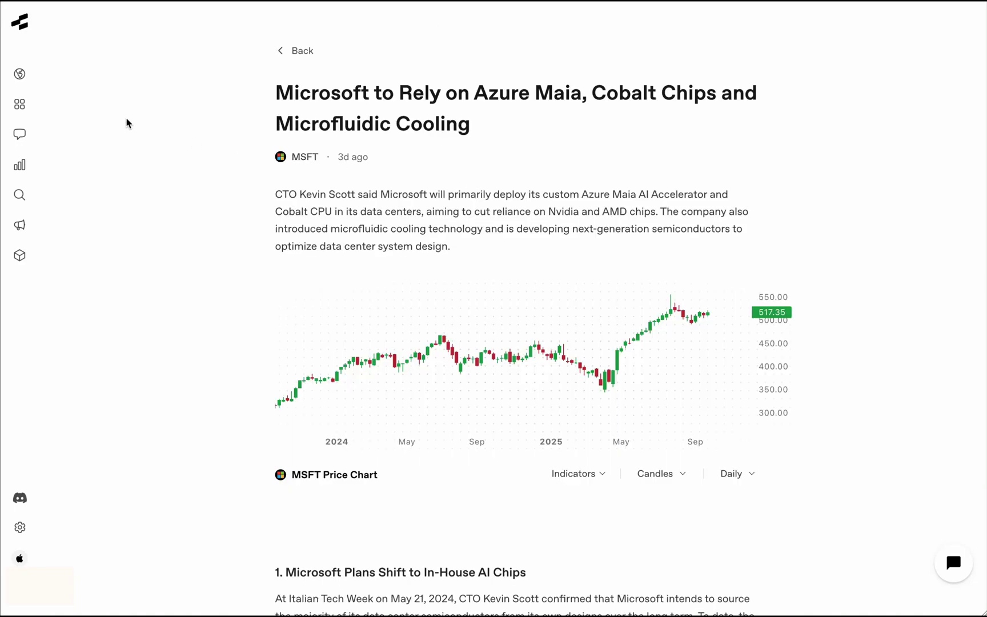
click(289, 50)
- Browse the Insiders, Politicians and Analysts tabs of the markets overview
click(678, 32)
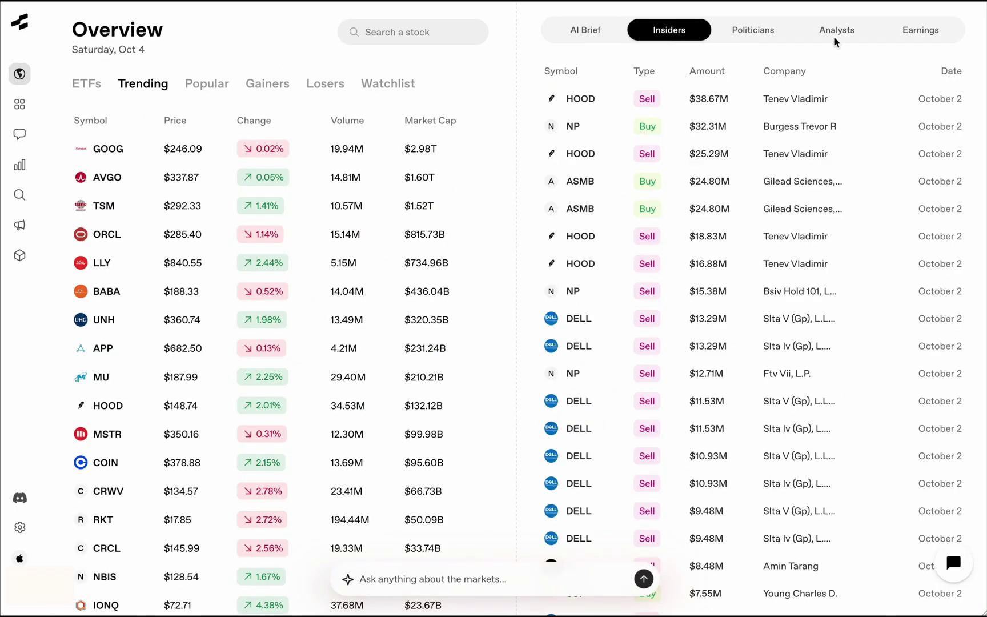
click(764, 33)
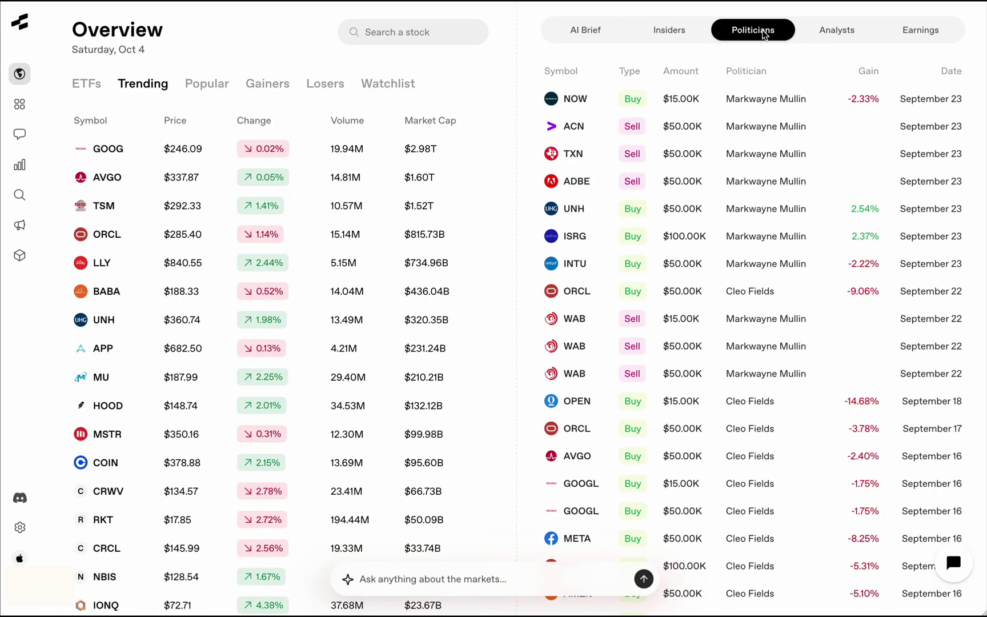
click(843, 29)
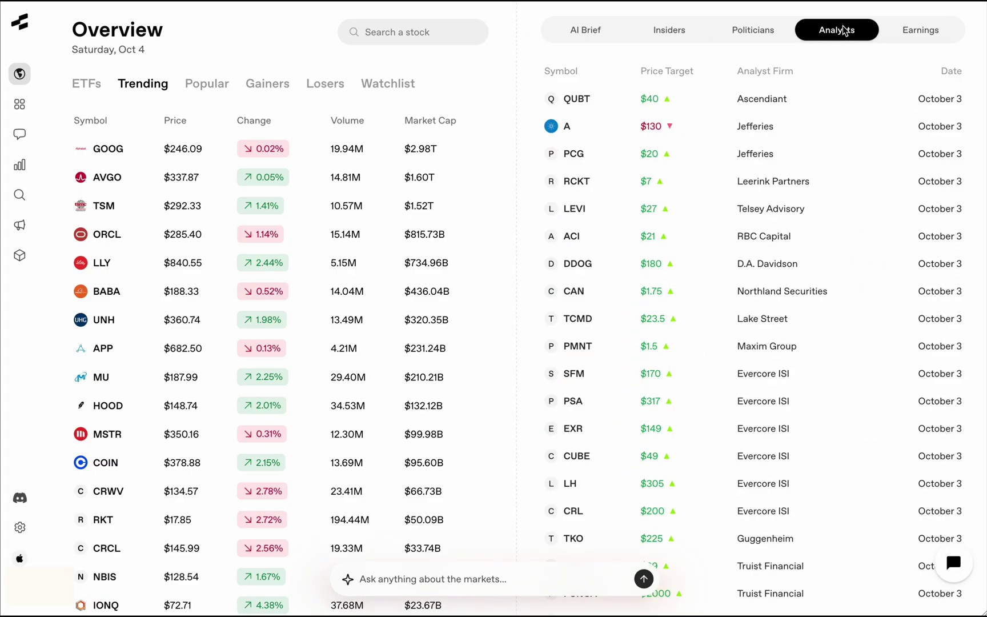
- Show the earnings calendar, then browse Apple's financials, news, earnings, analyst, insider and hedge-fund tabs
click(912, 31)
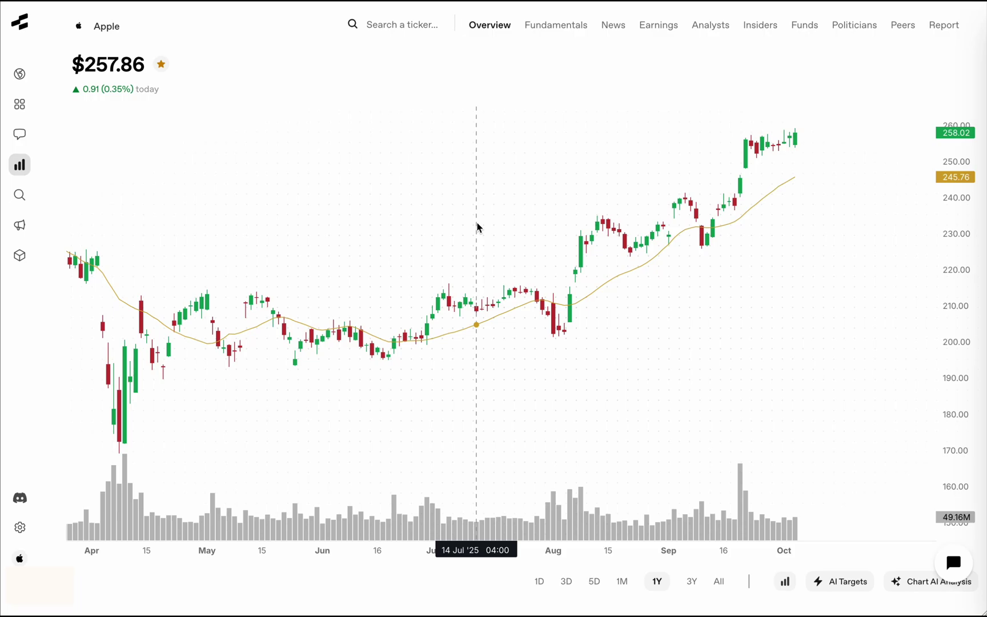
click(551, 26)
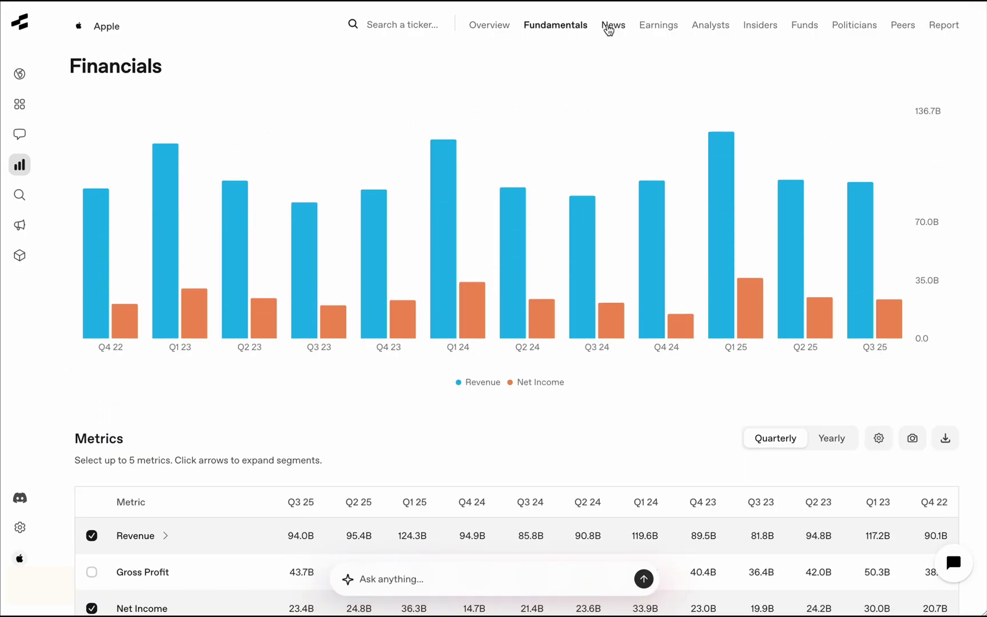
click(609, 30)
click(658, 29)
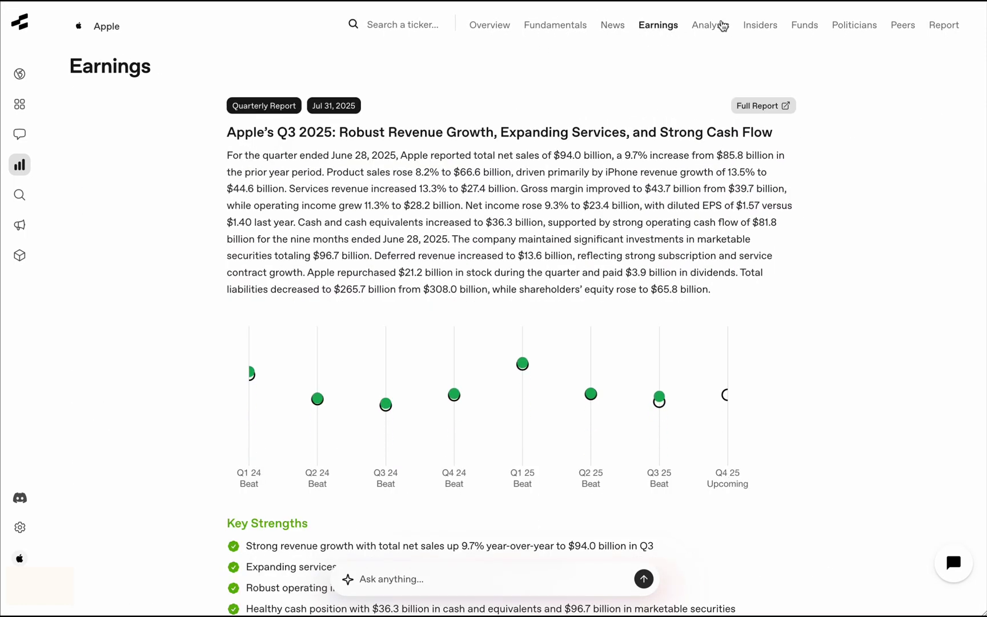
click(699, 26)
click(764, 26)
click(800, 26)
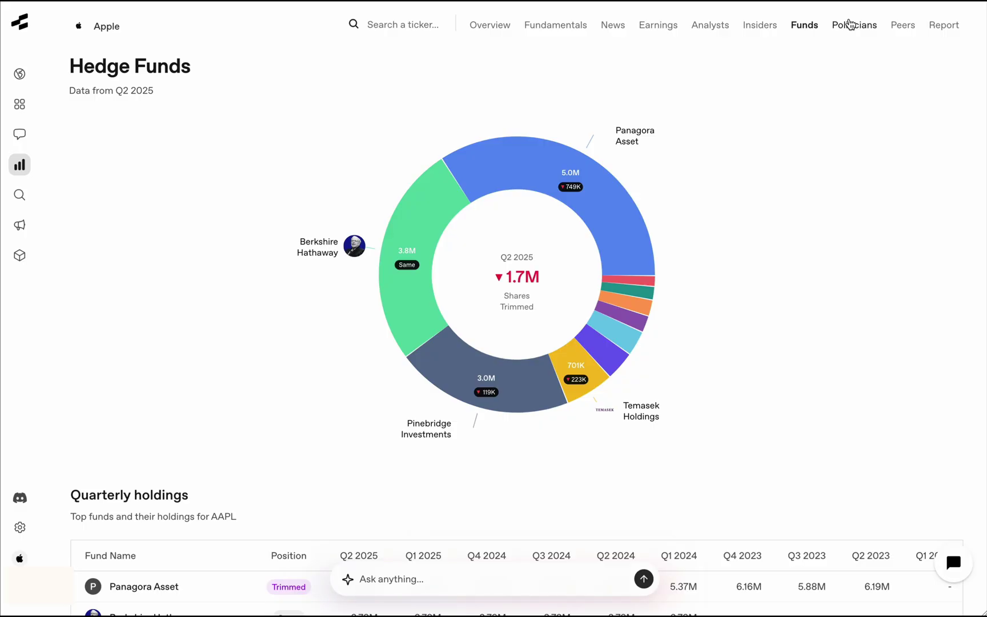
- Review Apple's politician trades, peers, full report and fundamentals, then open the Screener
click(851, 24)
click(902, 29)
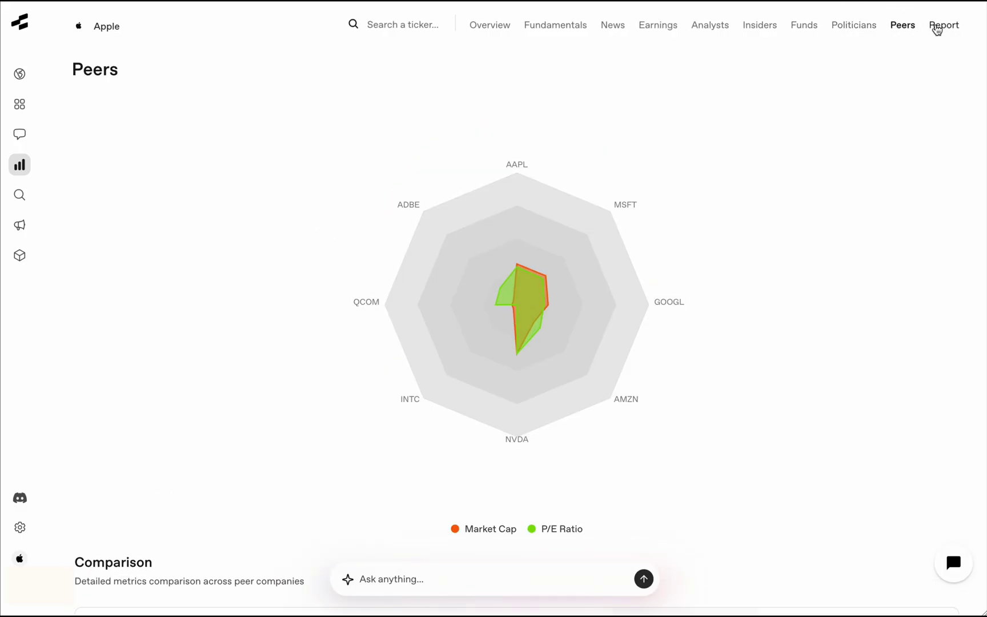
click(940, 26)
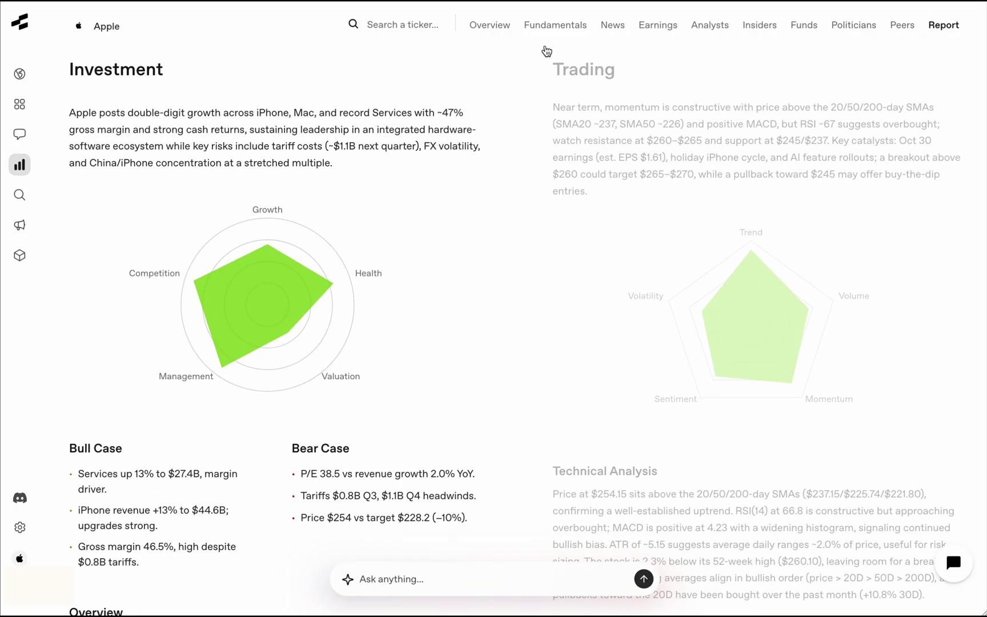
click(576, 33)
click(499, 33)
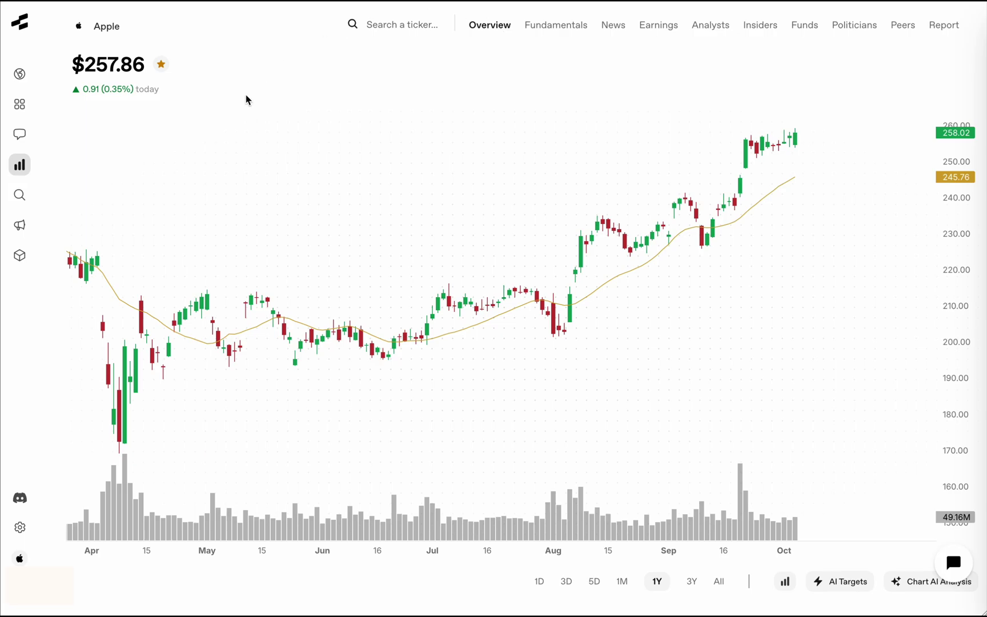
click(19, 195)
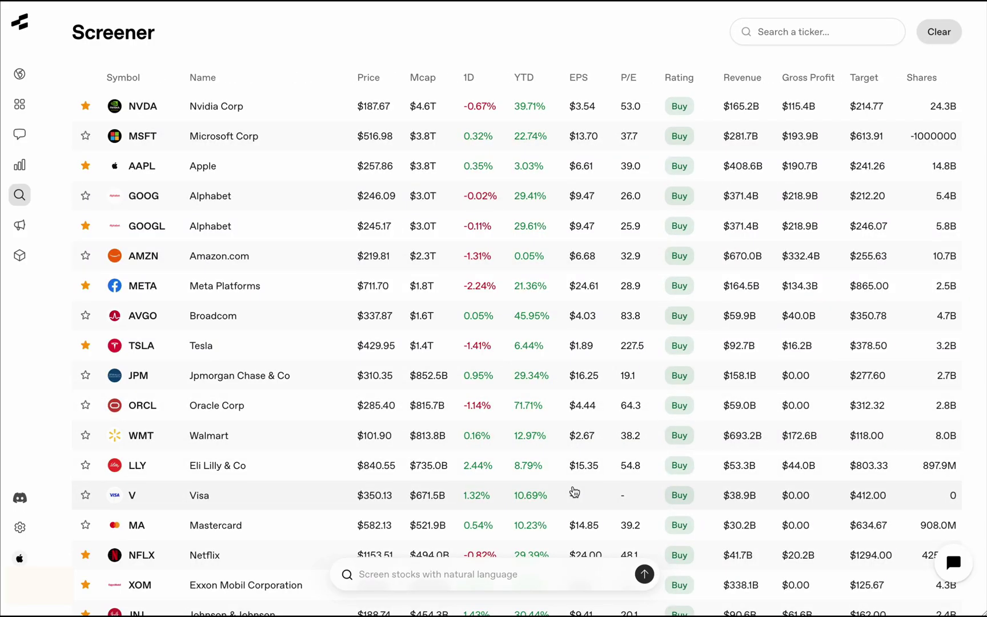
- Screen stocks with the natural-language request 'hey show me the top 10 stocks based on market cap'
click(446, 583)
text(hey show me the top 10 stocks based on market cap)
key(Return)
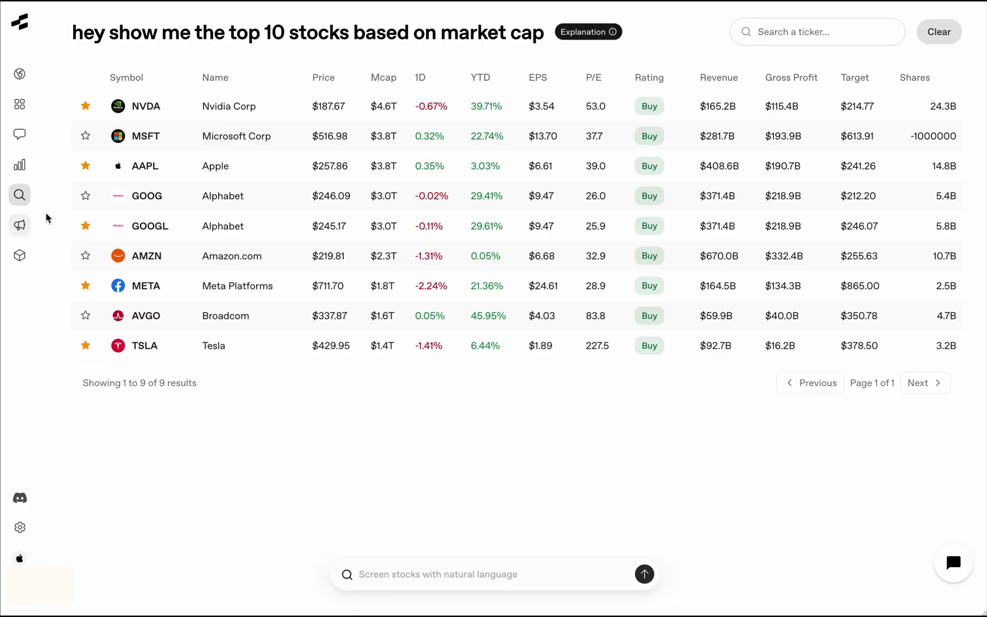
- Browse the News page, then the Funds and Themes collections under Discover
click(19, 225)
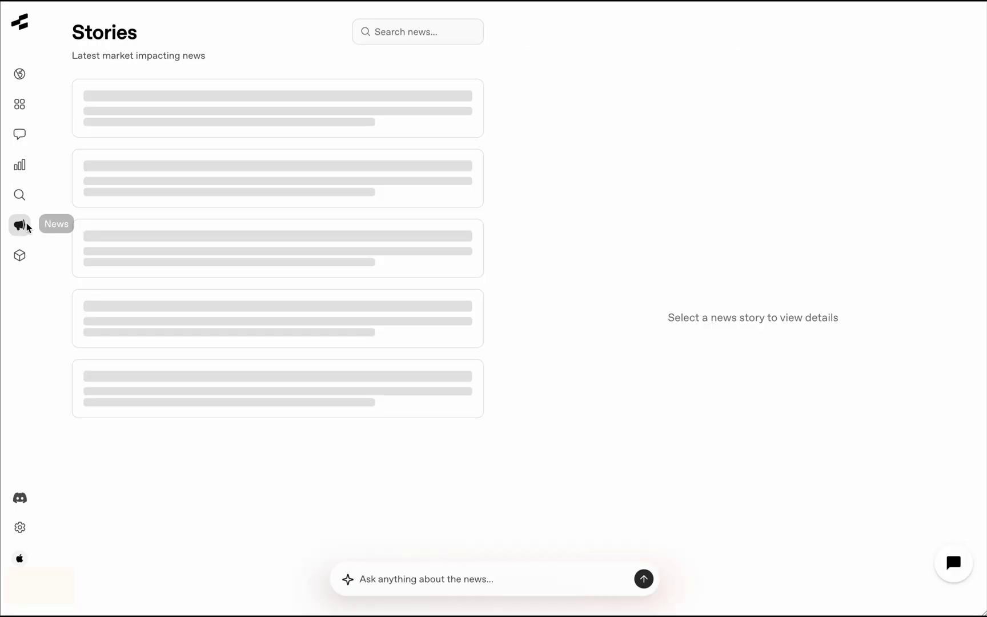
click(20, 253)
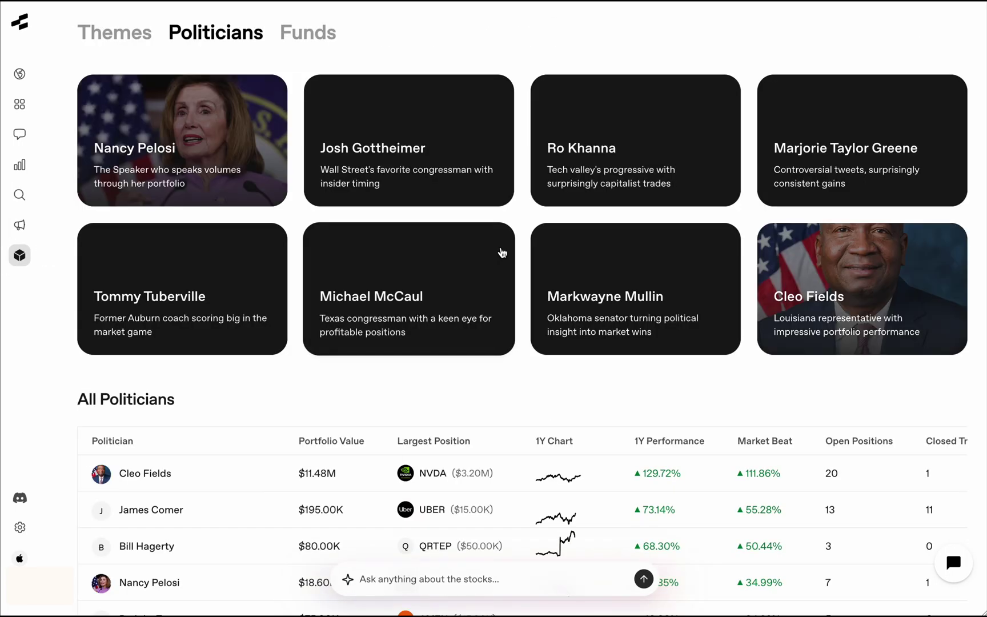
click(286, 33)
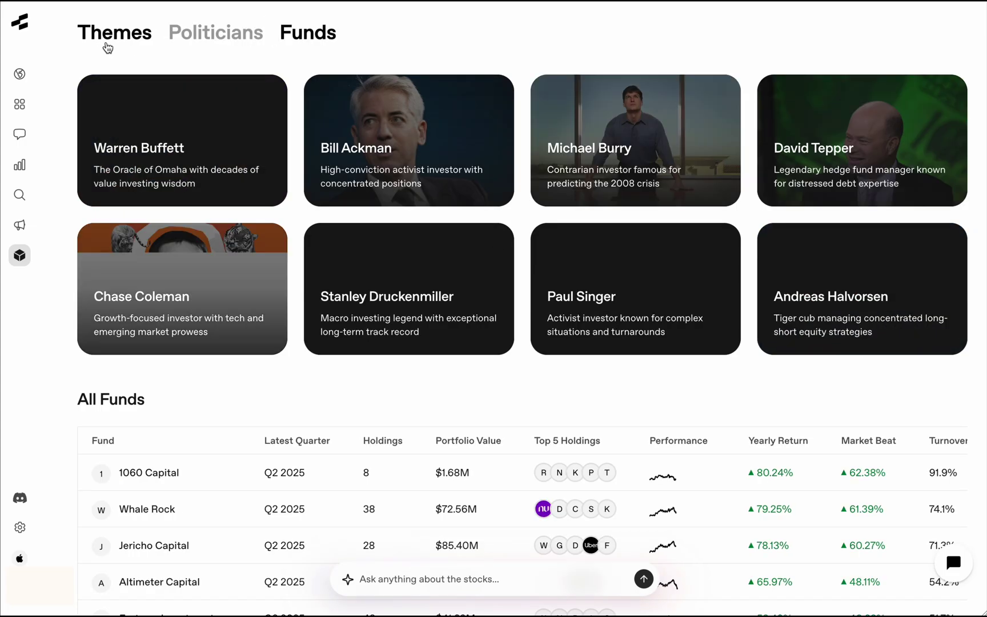
click(106, 42)
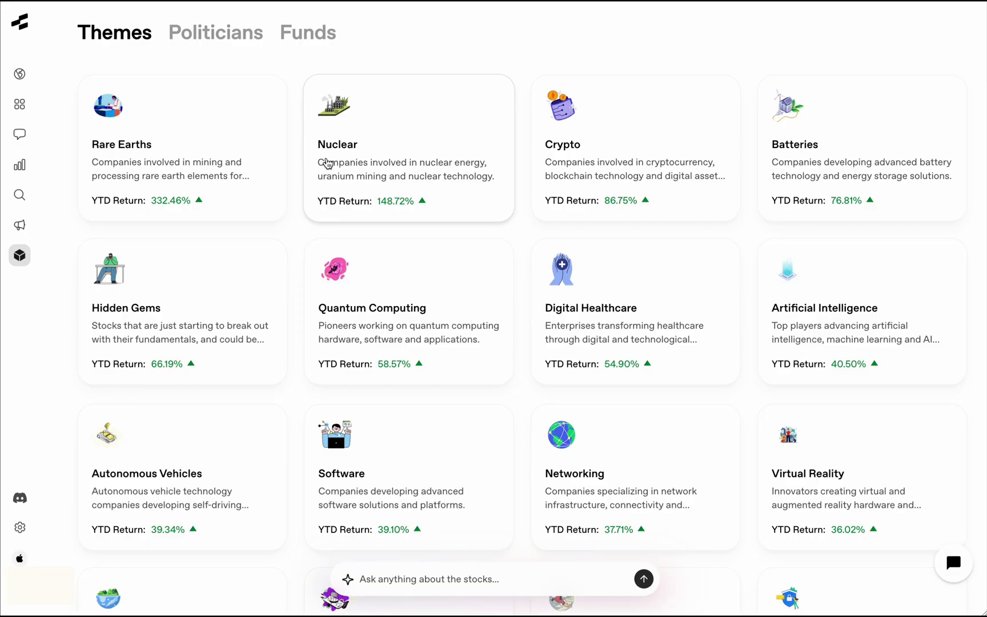
- Open the Nuclear theme, compare its returns with the S&P 500, then go to the portfolio overview
click(357, 160)
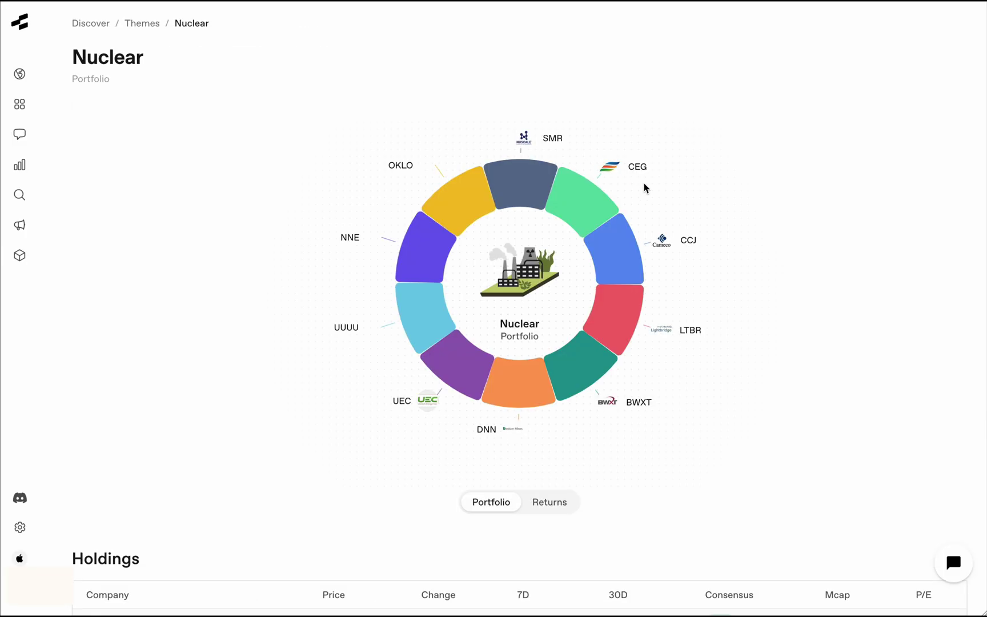
mouse_move(566, 192)
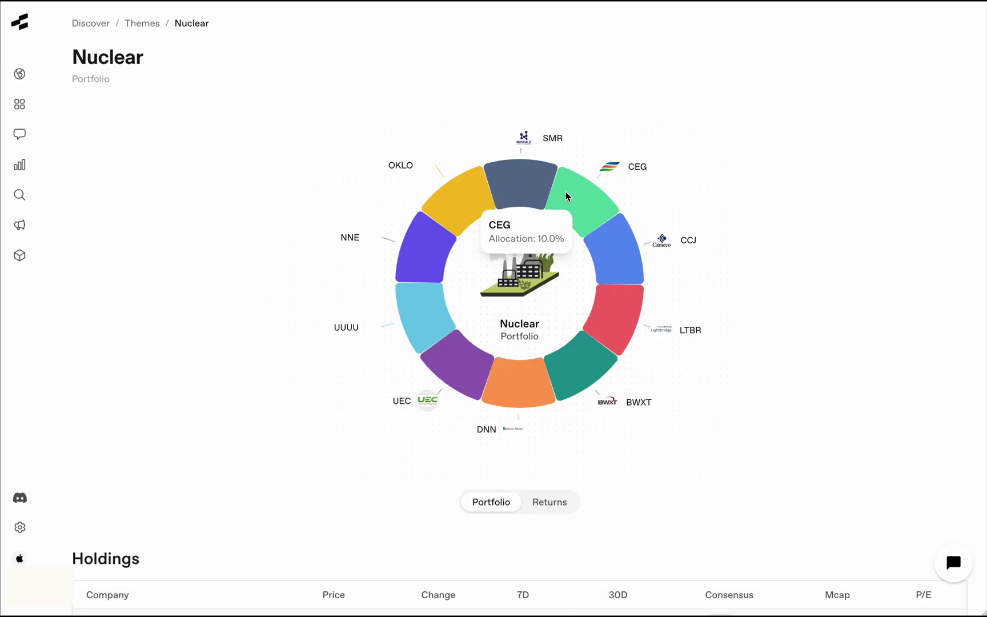
scroll(566, 196, down, 5)
scroll(559, 400, up, 4)
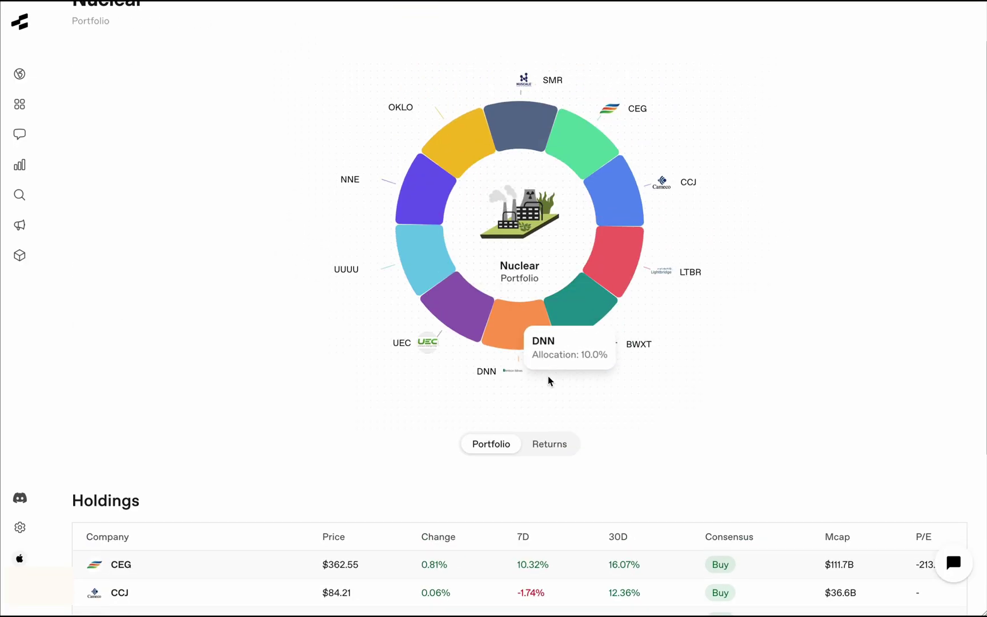
click(552, 444)
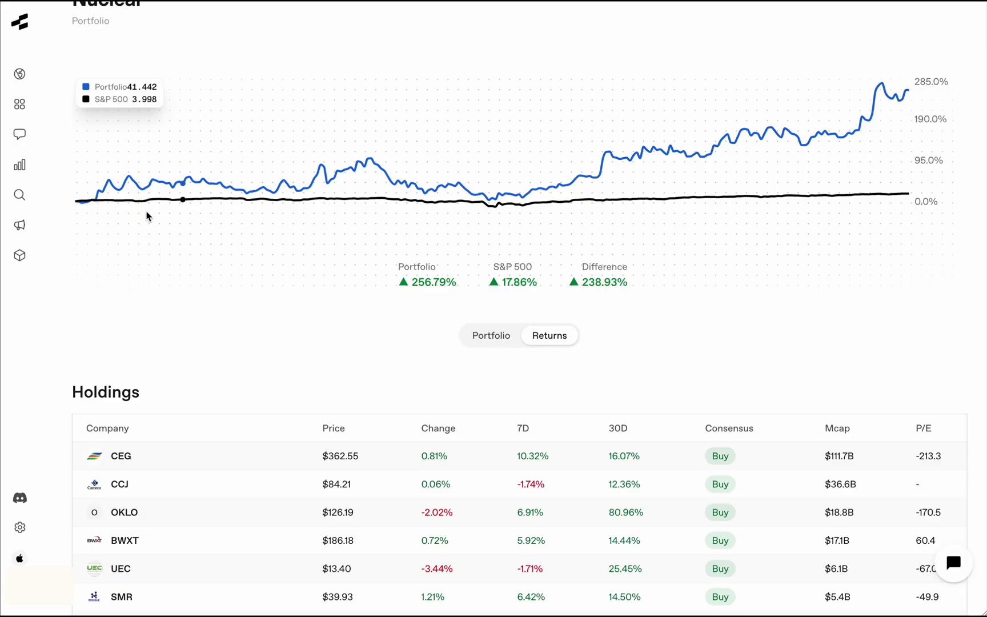
click(20, 104)
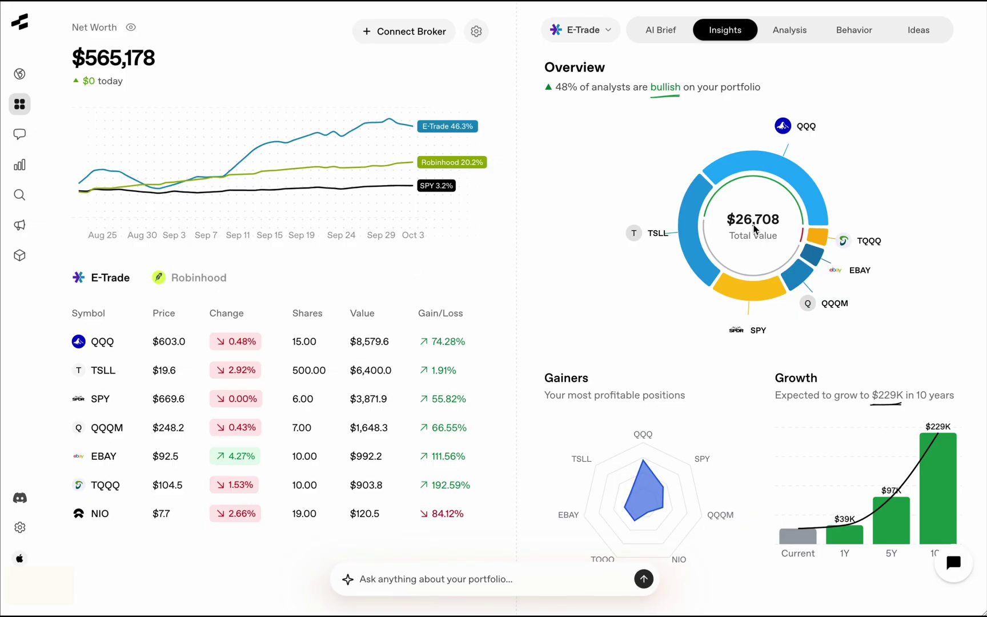
- Change the Insights broker account from E-Trade to Robinhood and review its $255,149 summary
scroll(800, 240, down, 2)
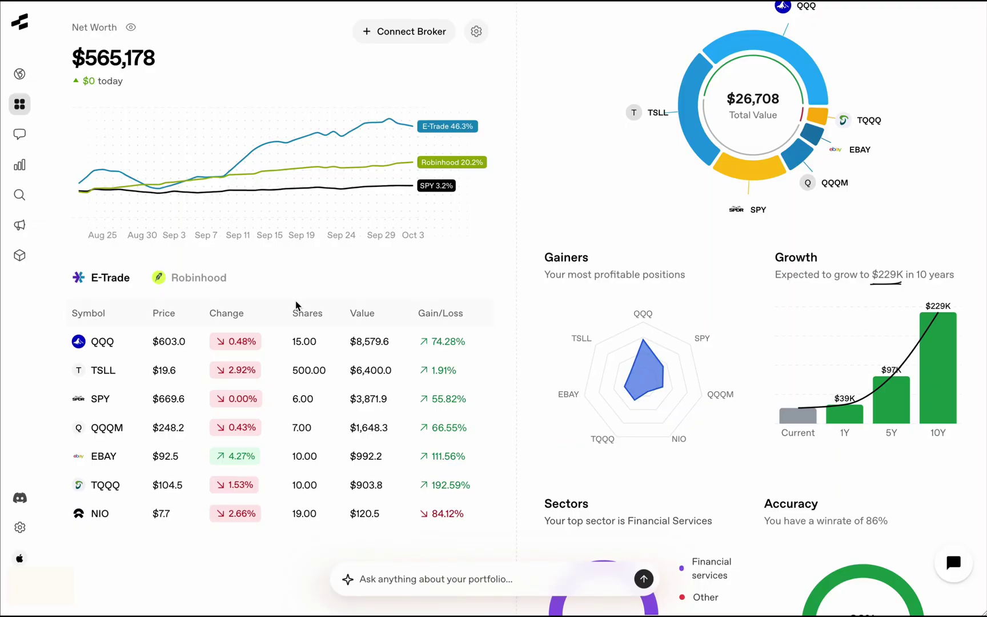
scroll(607, 348, up, 2)
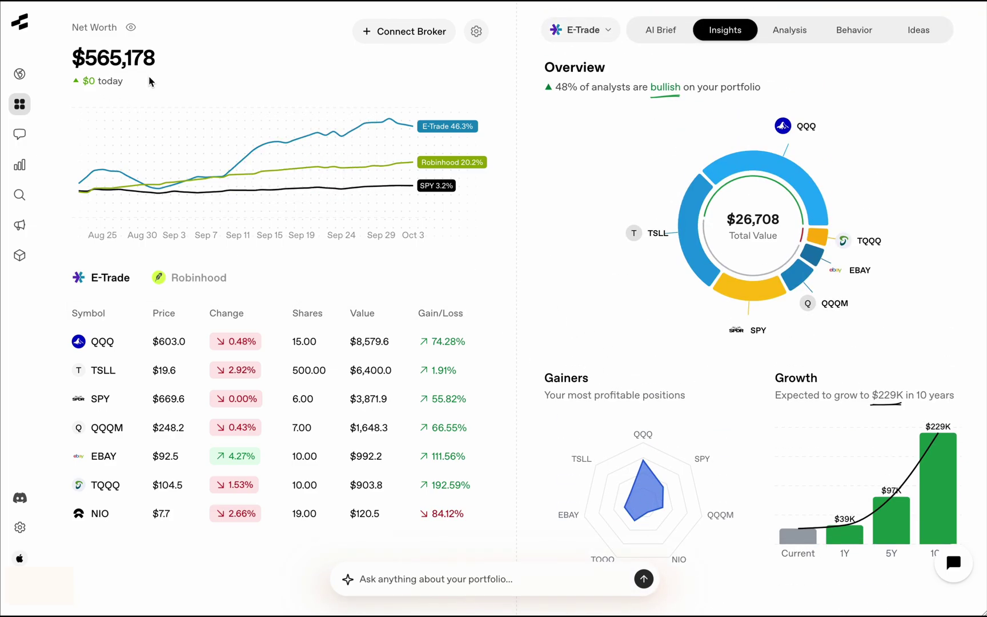
click(578, 31)
click(592, 88)
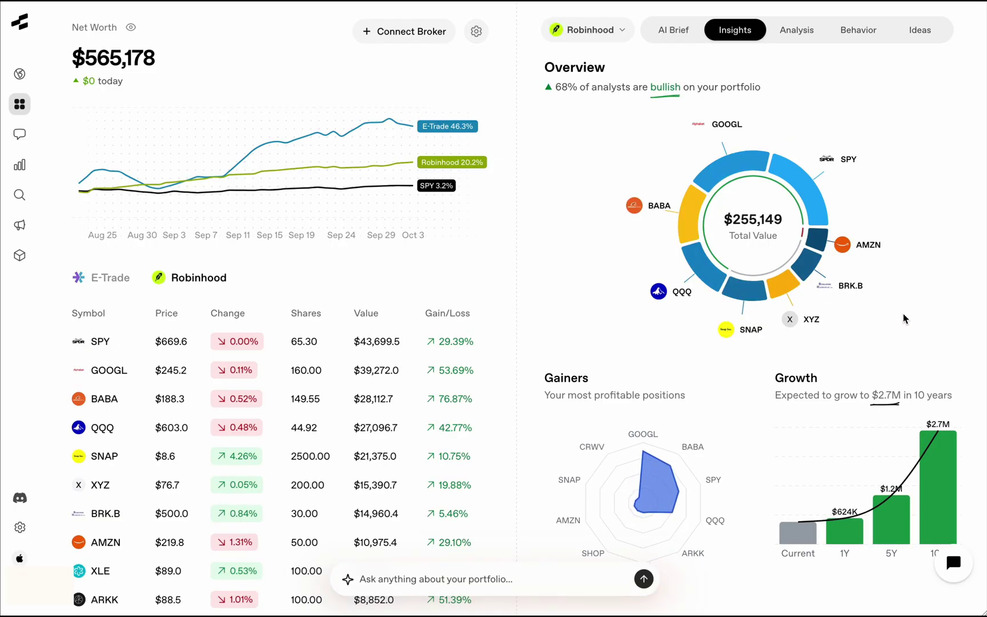
scroll(904, 317, down, 1)
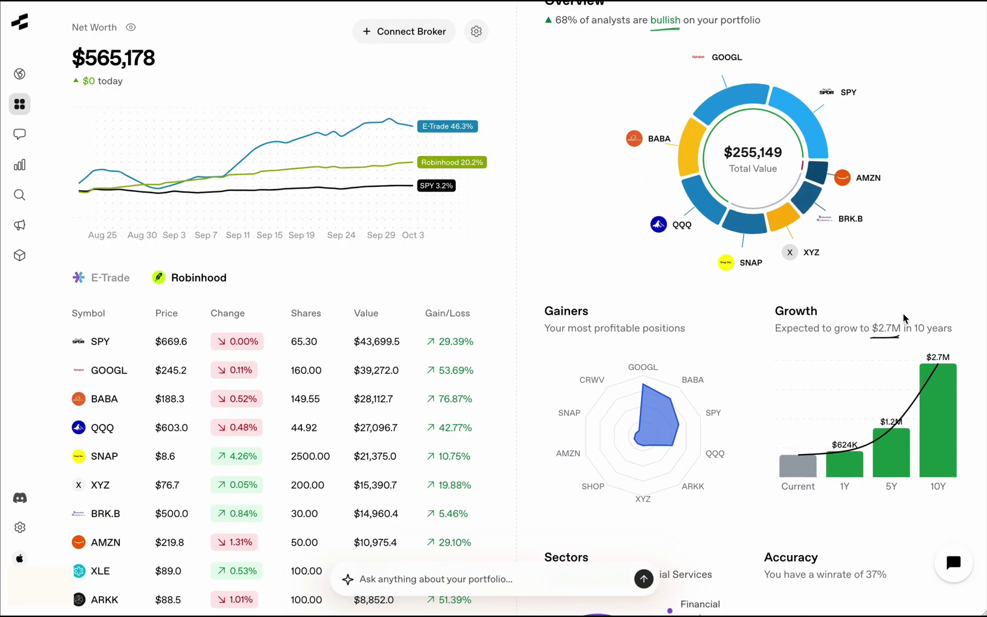
scroll(897, 313, up, 1)
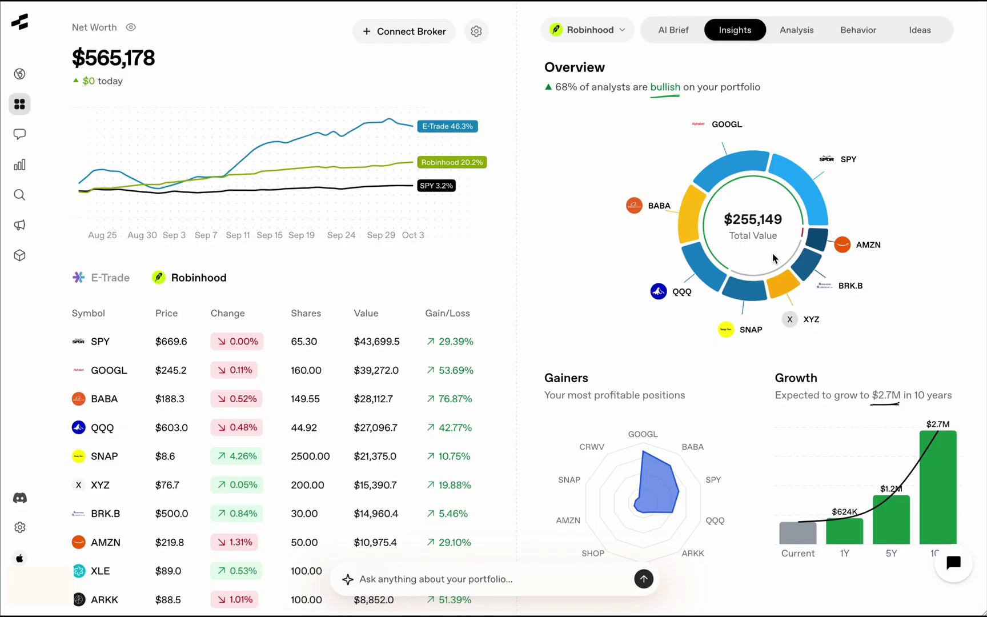
- Step through the Robinhood portfolio's Analysis, Behavior and Ideas views, ending on its AI Brief
click(788, 32)
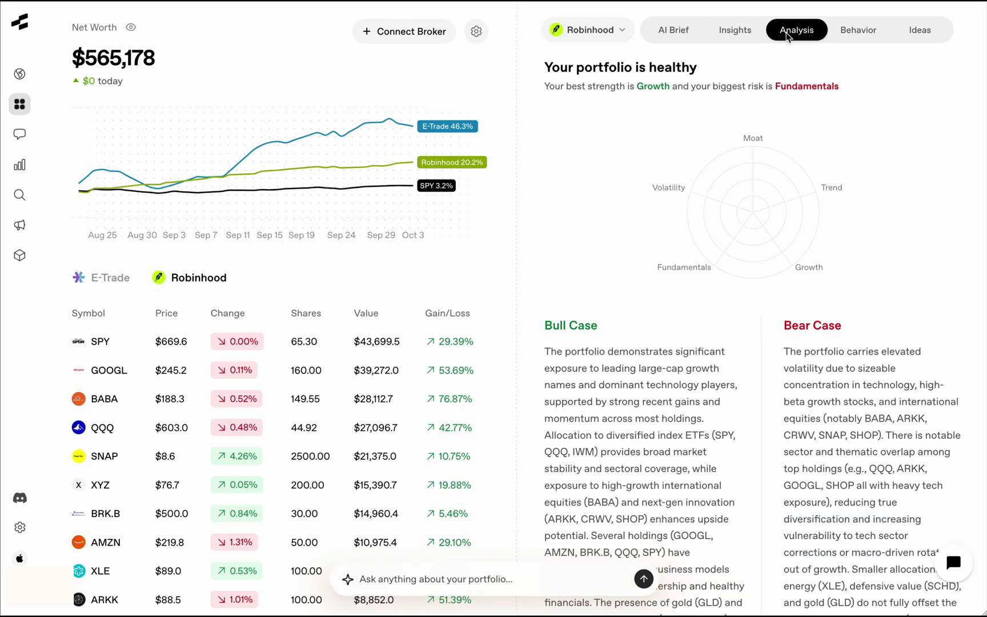
click(857, 32)
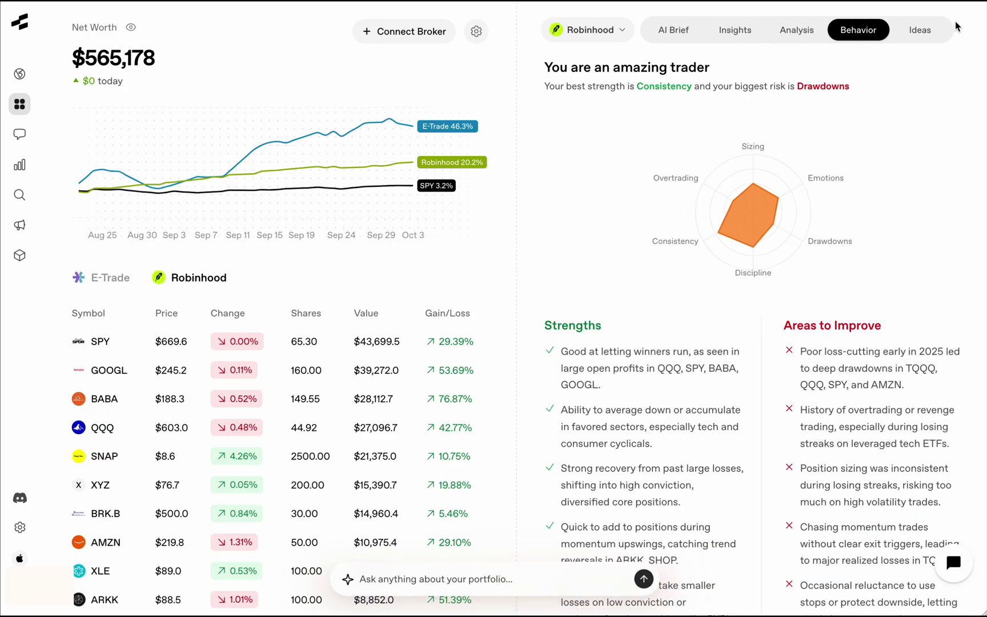
click(931, 30)
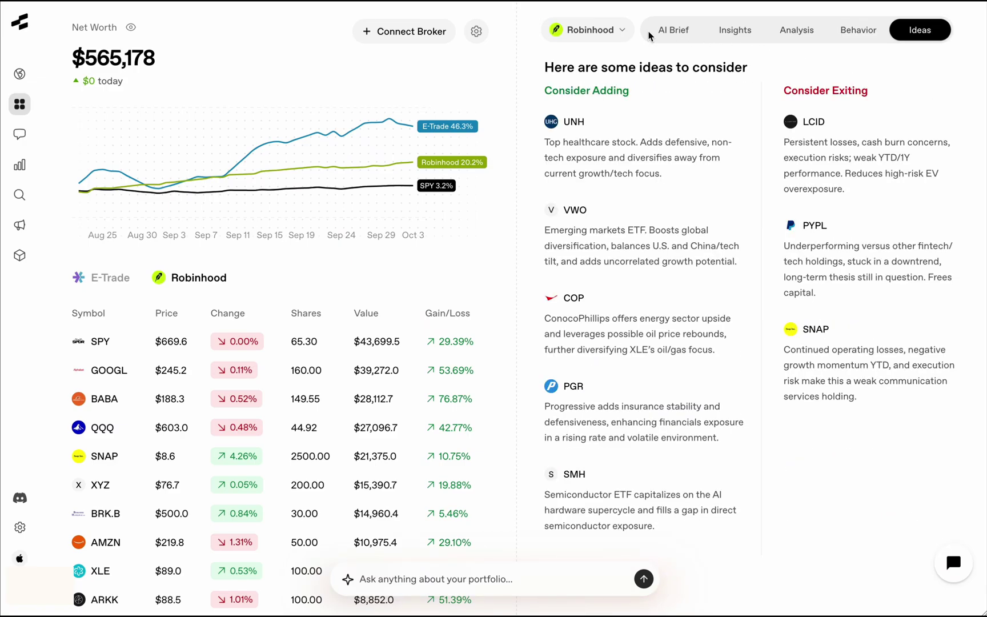
click(664, 36)
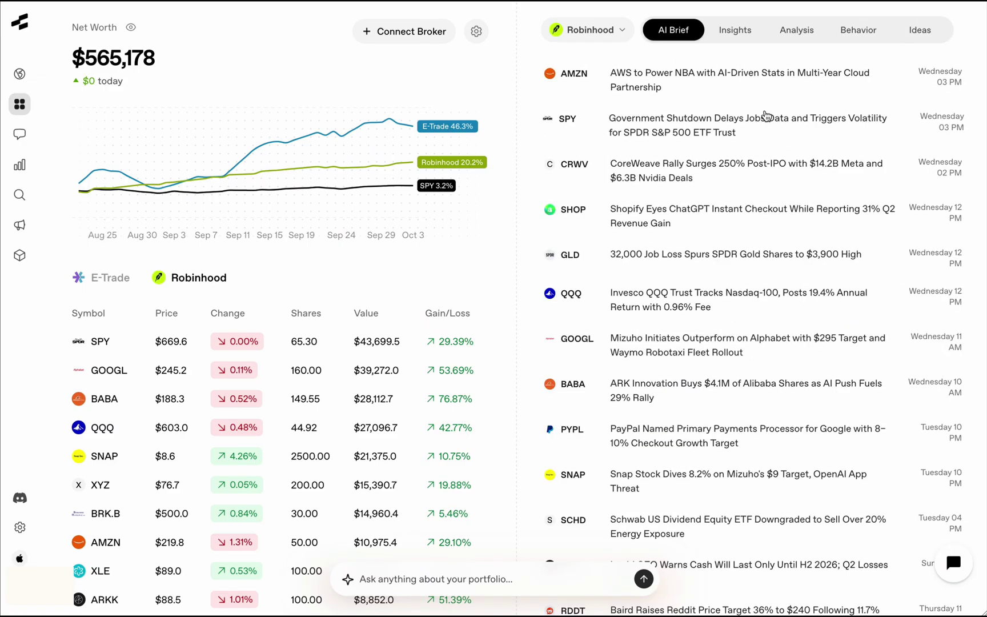